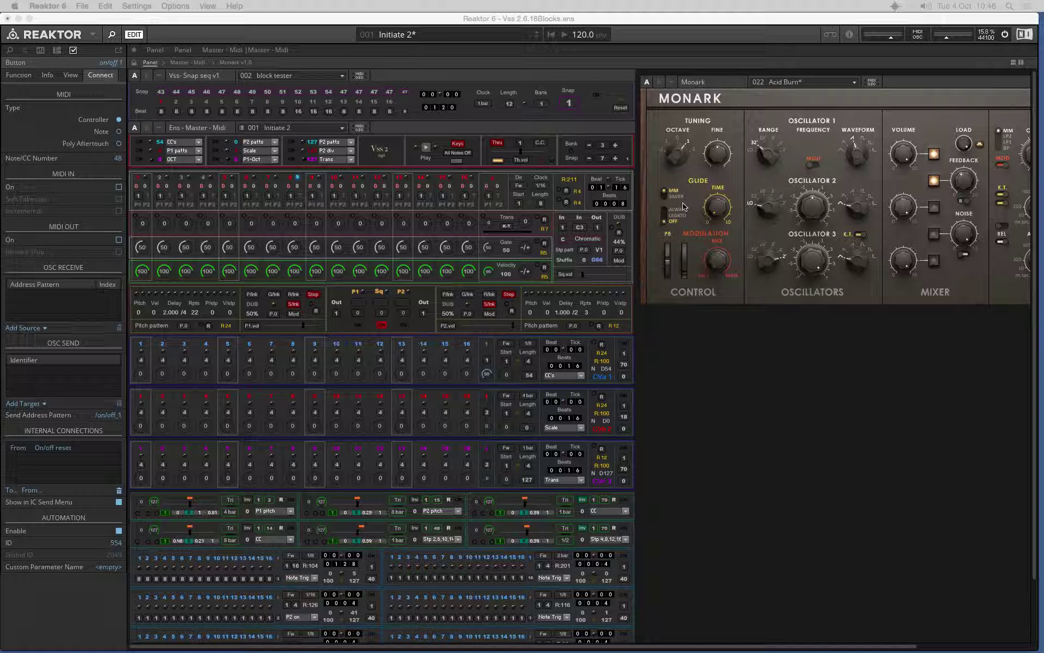
- Assign MIDI CC 5 to Monark's Glide Time knob
{"action": "left_click", "coordinate": [717, 205]}
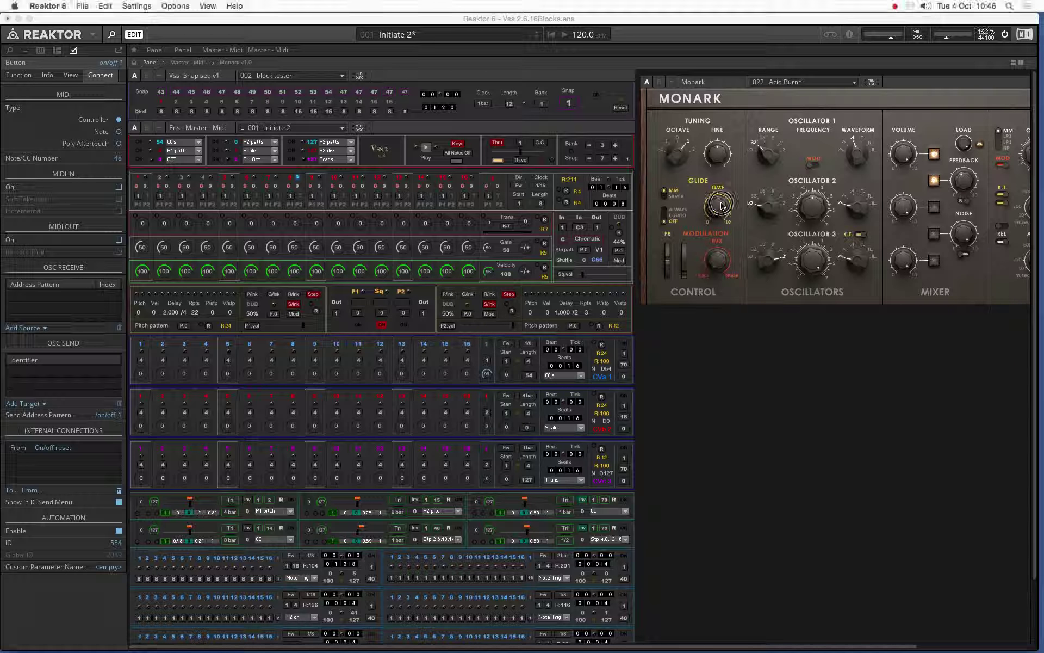
{"action": "left_click", "coordinate": [730, 91]}
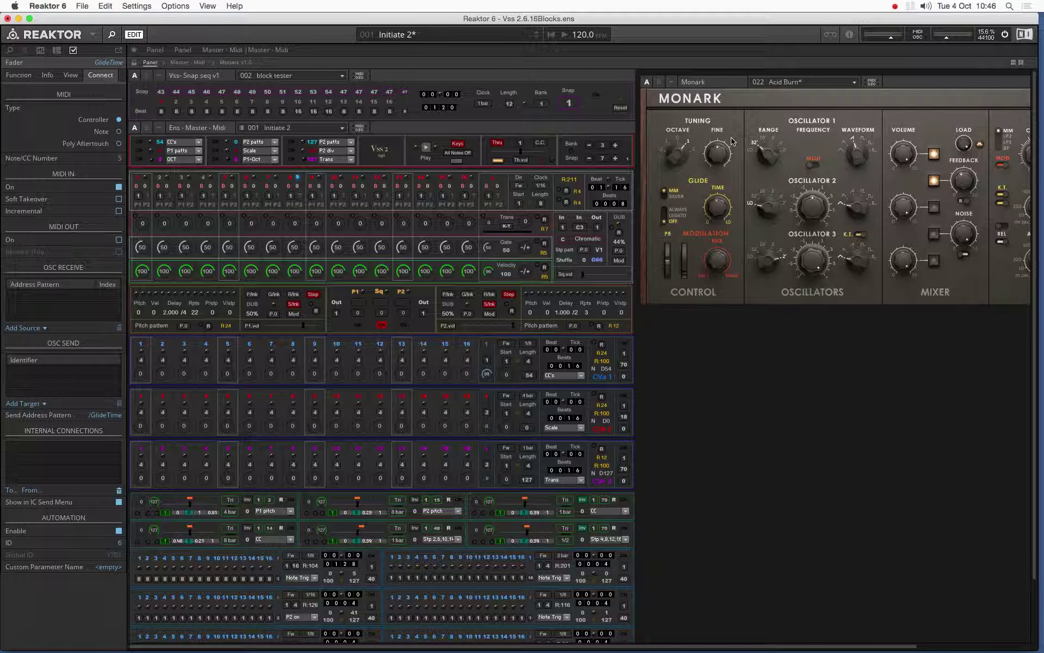
{"action": "left_click", "coordinate": [717, 206]}
- Set Monark's Glide switch to Legato, assign CC 65 and enable MIDI In
{"action": "left_click", "coordinate": [663, 218]}
{"action": "left_click", "coordinate": [664, 228]}
{"action": "left_click", "coordinate": [118, 187]}
- Start the sequence and raise step 1's pitch to +24 with a glide dot
{"action": "key", "text": "space"}
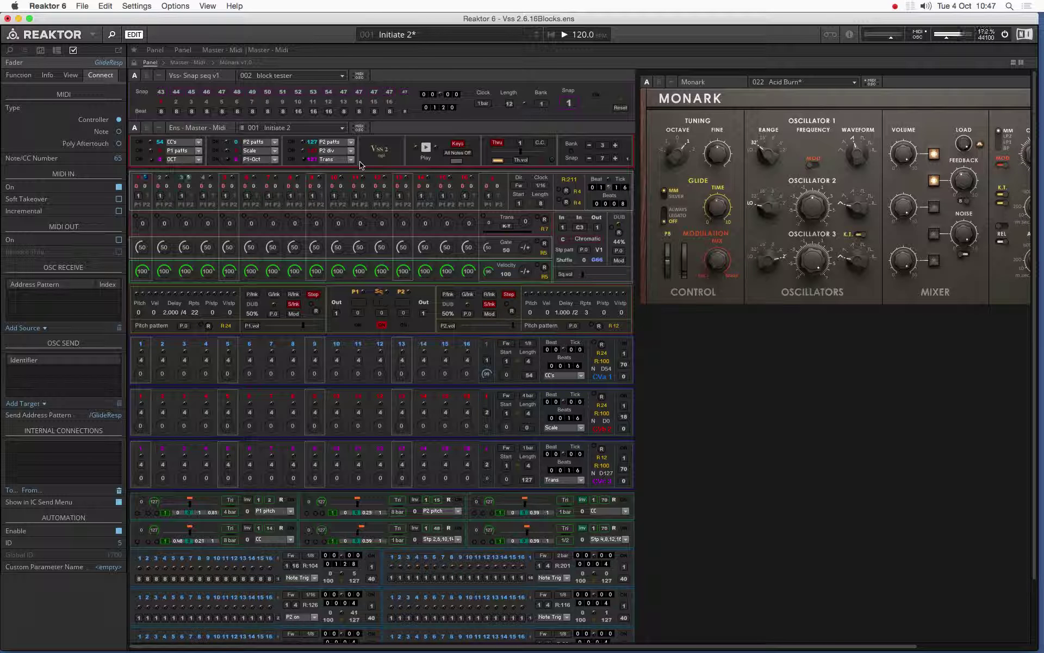
{"action": "left_click", "coordinate": [141, 224]}
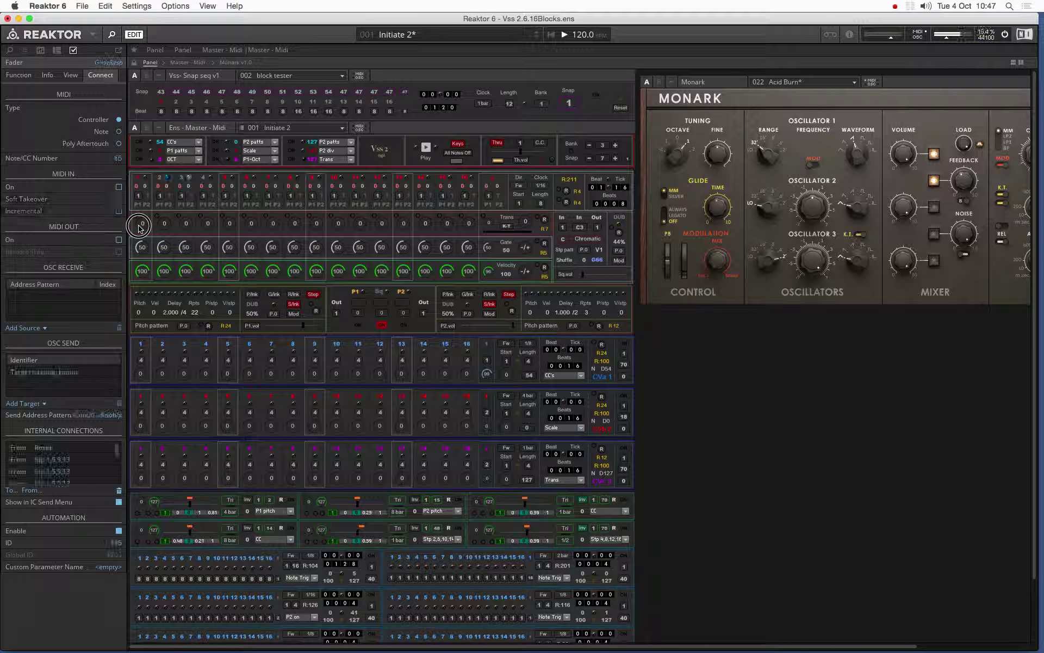
{"action": "left_click", "coordinate": [136, 128]}
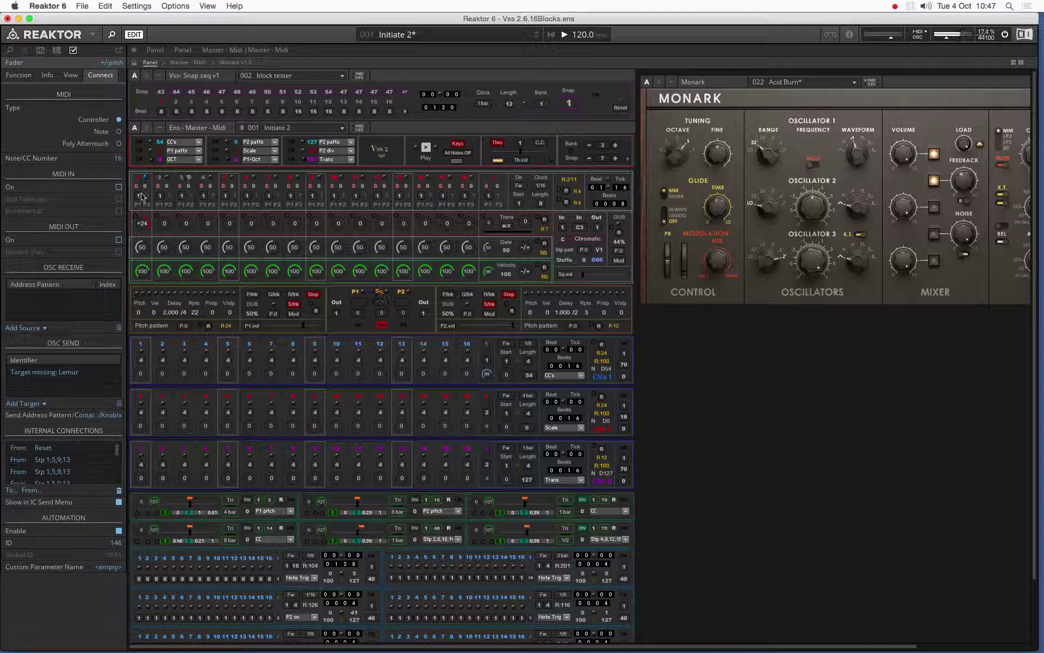
{"action": "scroll", "coordinate": [141, 226], "scroll_direction": "up", "scroll_amount": 5}
{"action": "left_click", "coordinate": [135, 216]}
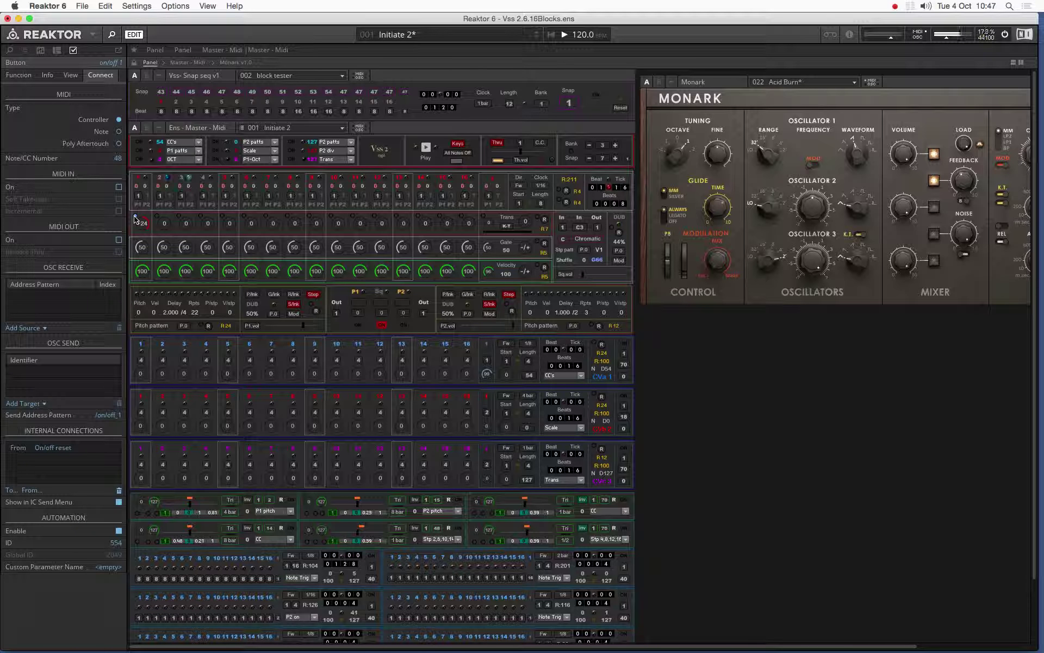
- Lower the sequencer's glide time and shorten step 1's gate length
{"action": "left_click", "coordinate": [597, 265]}
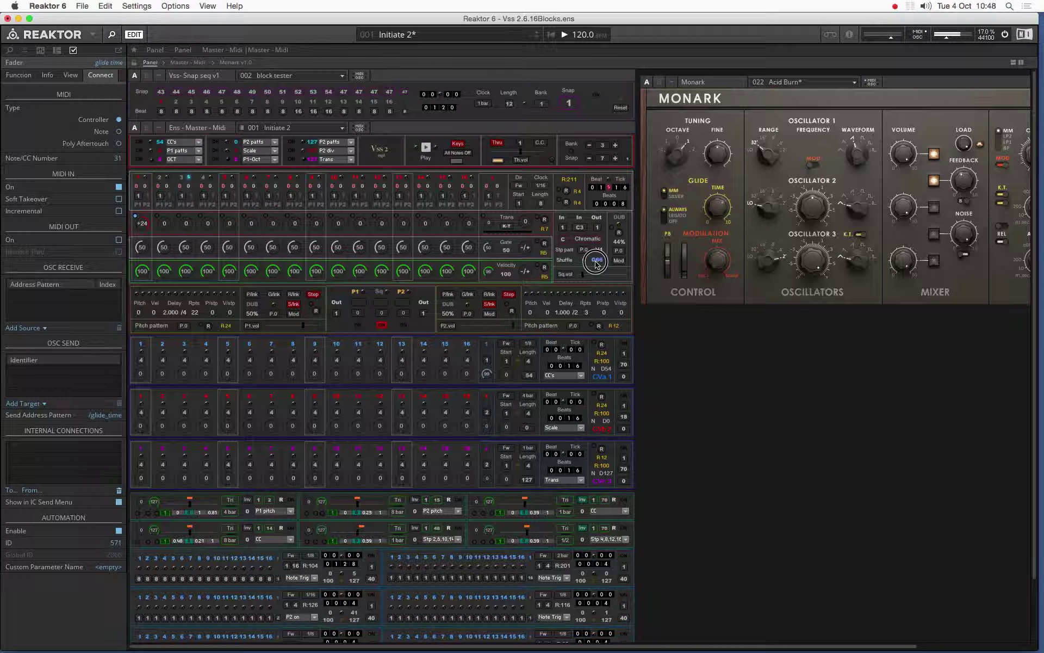
{"action": "mouse_move", "coordinate": [597, 271]}
{"action": "left_mouse_down"}
{"action": "mouse_move", "coordinate": [591, 318]}
{"action": "mouse_move", "coordinate": [590, 249]}
{"action": "mouse_move", "coordinate": [584, 279]}
{"action": "left_mouse_up"}
{"action": "left_click_drag", "start_coordinate": [136, 249], "coordinate": [131, 217]}
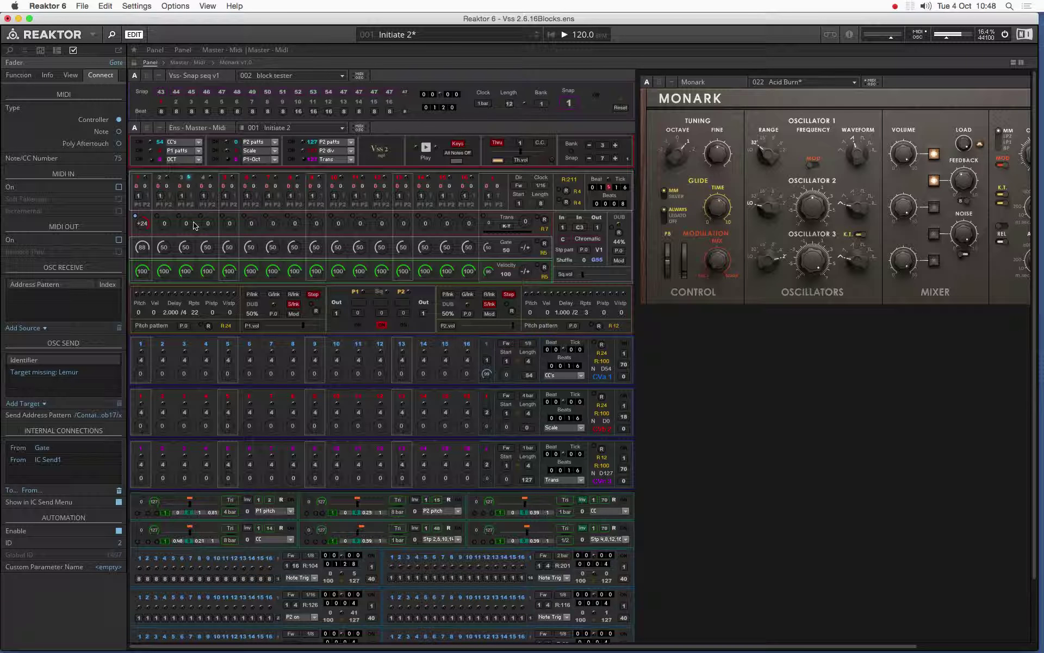
- Set step 4 to +24 pitch with gate 100, adding glide dots on steps 4 and 2
{"action": "left_click_drag", "start_coordinate": [205, 221], "coordinate": [201, 218]}
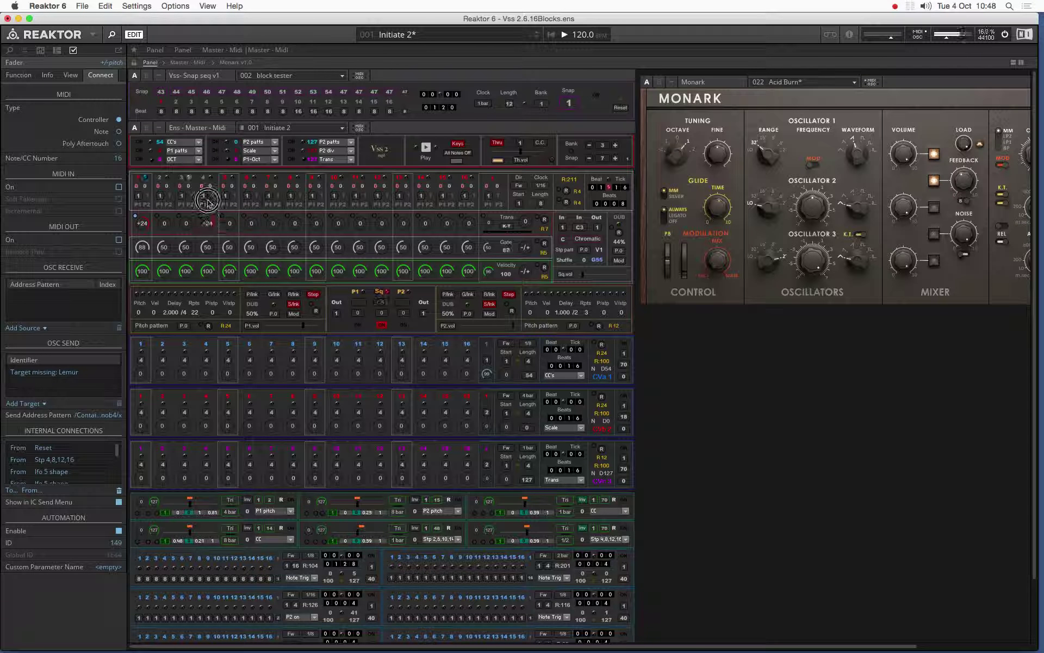
{"action": "left_click", "coordinate": [202, 183]}
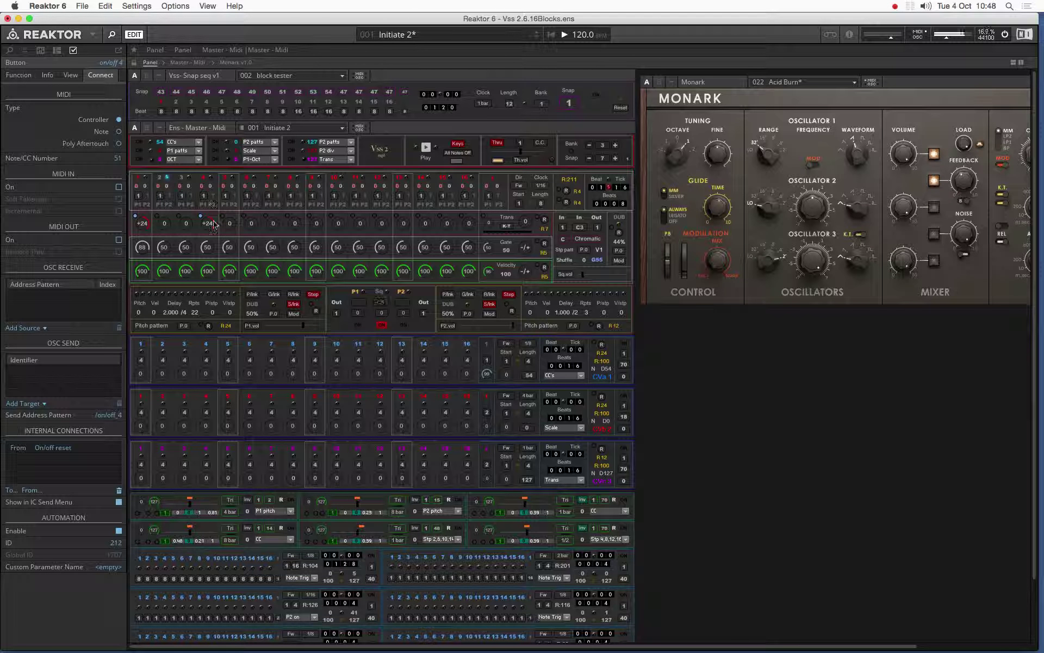
{"action": "left_click_drag", "start_coordinate": [211, 248], "coordinate": [213, 206]}
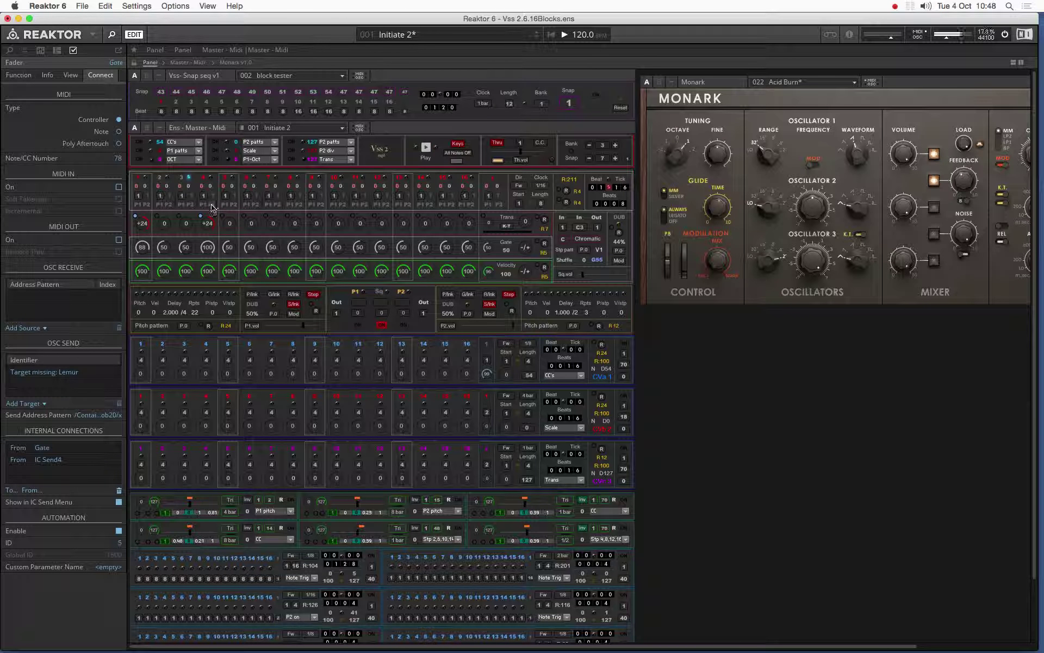
{"action": "left_click", "coordinate": [183, 180]}
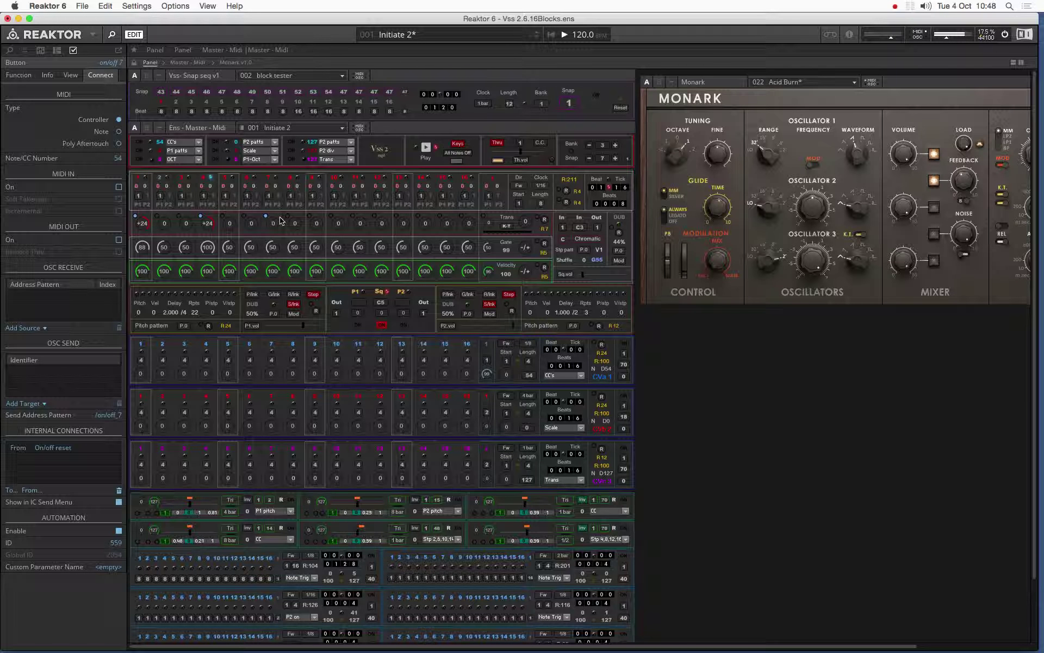
- Drop a later step's pitch to -13 and toggle glide dots on steps 7 and 8
{"action": "mouse_move", "coordinate": [273, 223]}
{"action": "left_mouse_down"}
{"action": "mouse_move", "coordinate": [273, 232]}
{"action": "mouse_move", "coordinate": [275, 210]}
{"action": "left_mouse_up"}
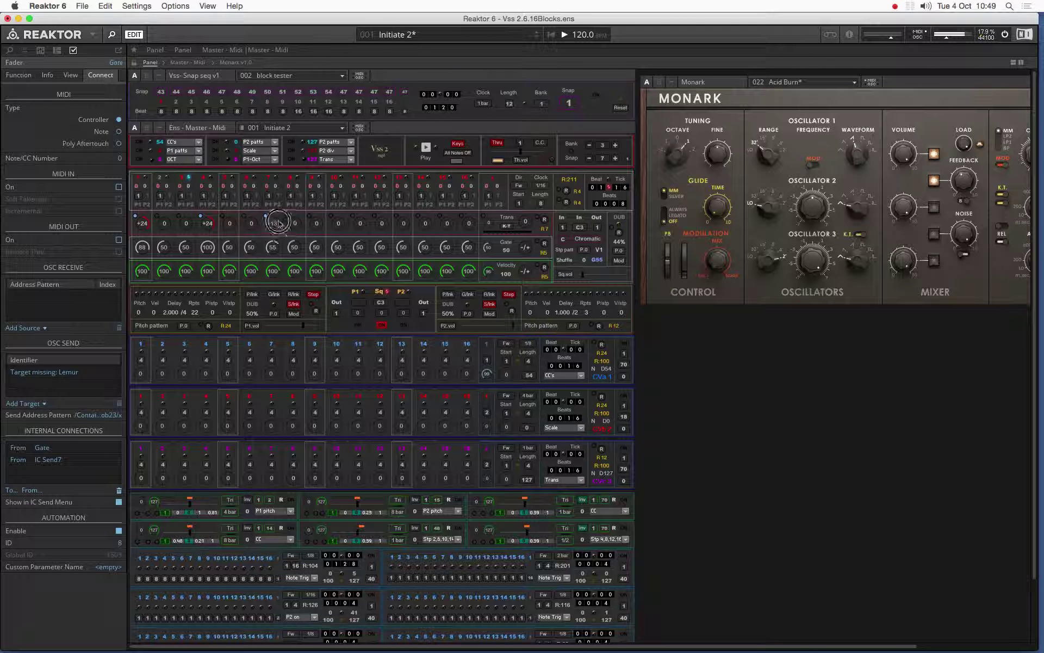
{"action": "left_click", "coordinate": [292, 178]}
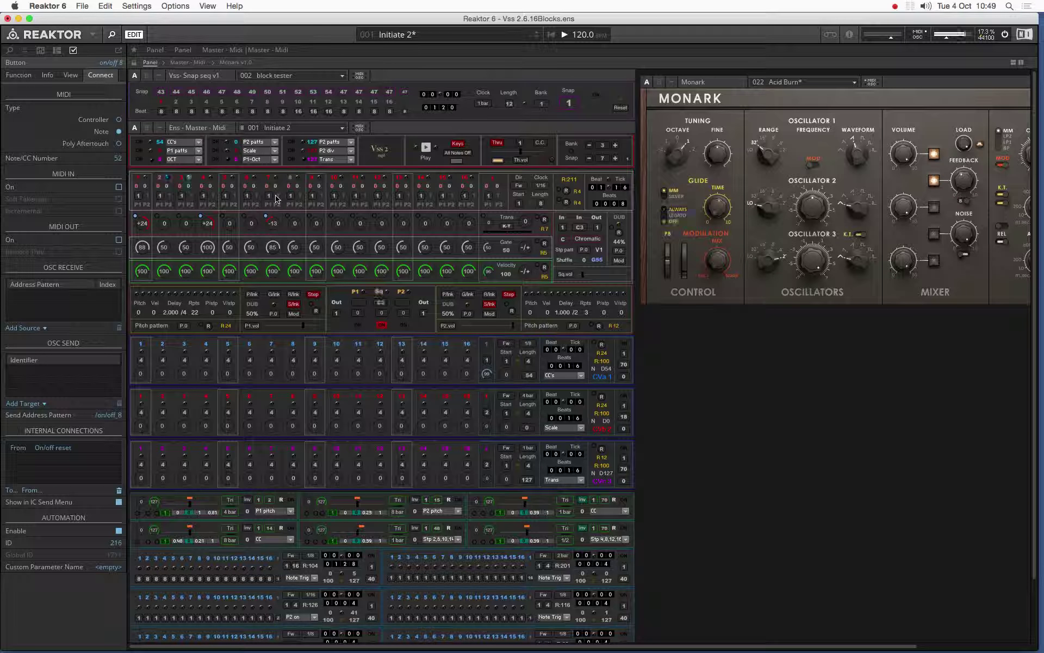
{"action": "left_click", "coordinate": [298, 198]}
{"action": "left_click", "coordinate": [291, 195]}
{"action": "left_click_drag", "start_coordinate": [804, 646], "coordinate": [919, 645]}
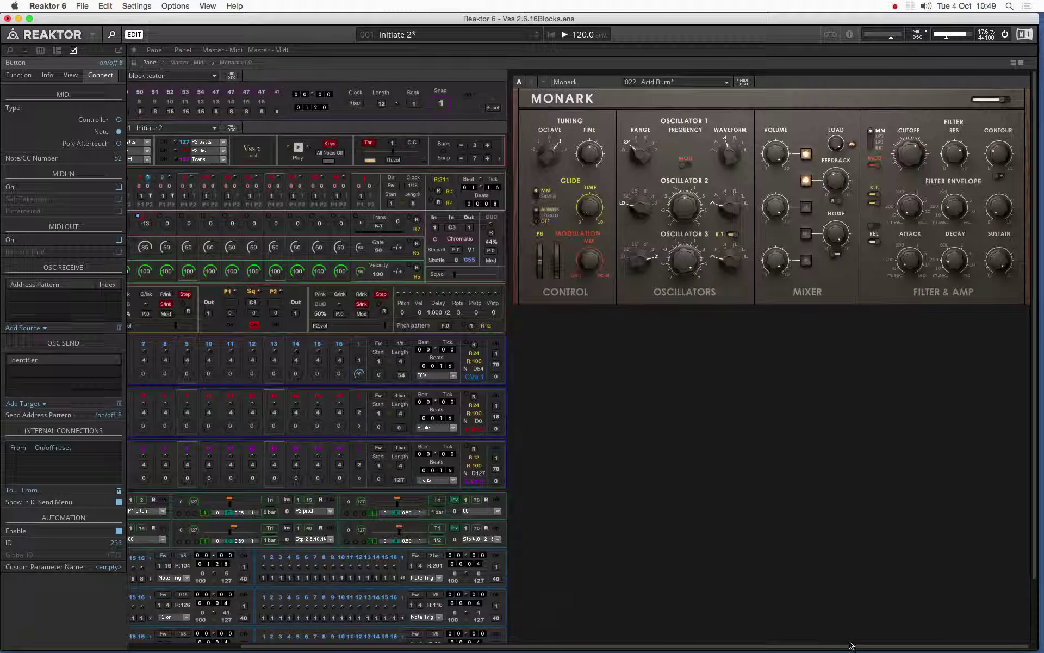
- Assign MIDI CC 70 to Monark's filter Cutoff and raise the filter resonance
{"action": "left_click", "coordinate": [907, 158]}
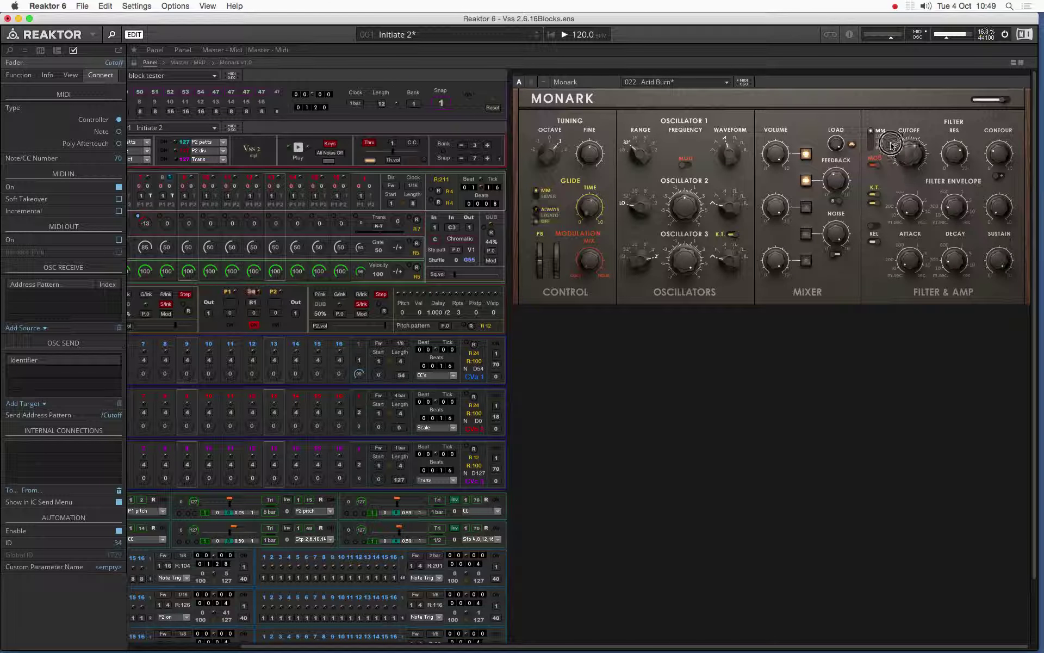
{"action": "left_click_drag", "start_coordinate": [946, 153], "coordinate": [947, 129]}
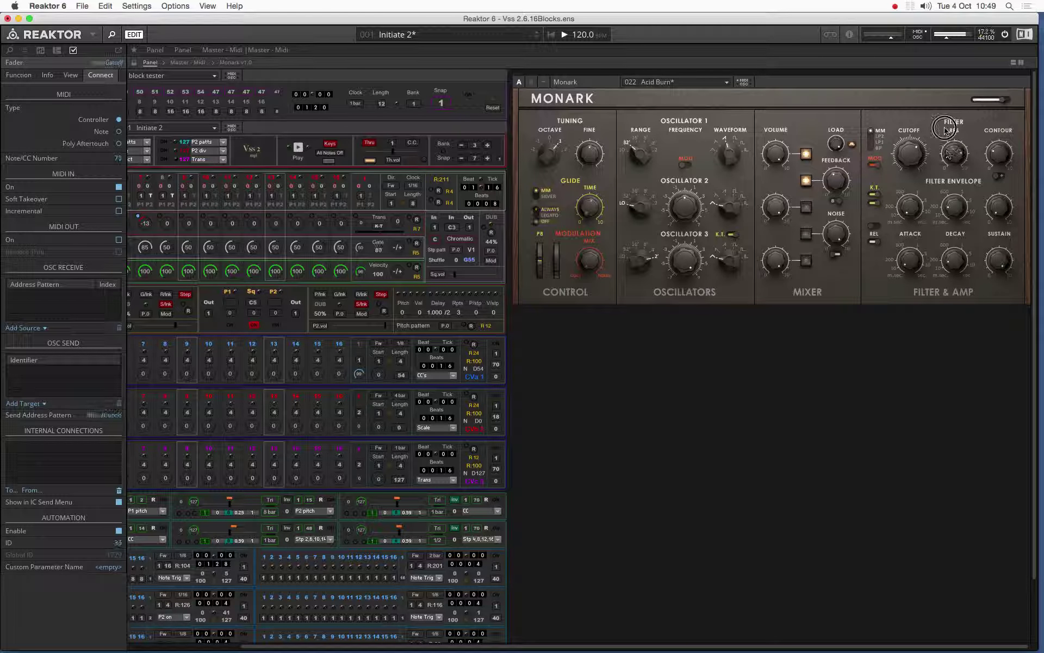
{"action": "left_click", "coordinate": [909, 153]}
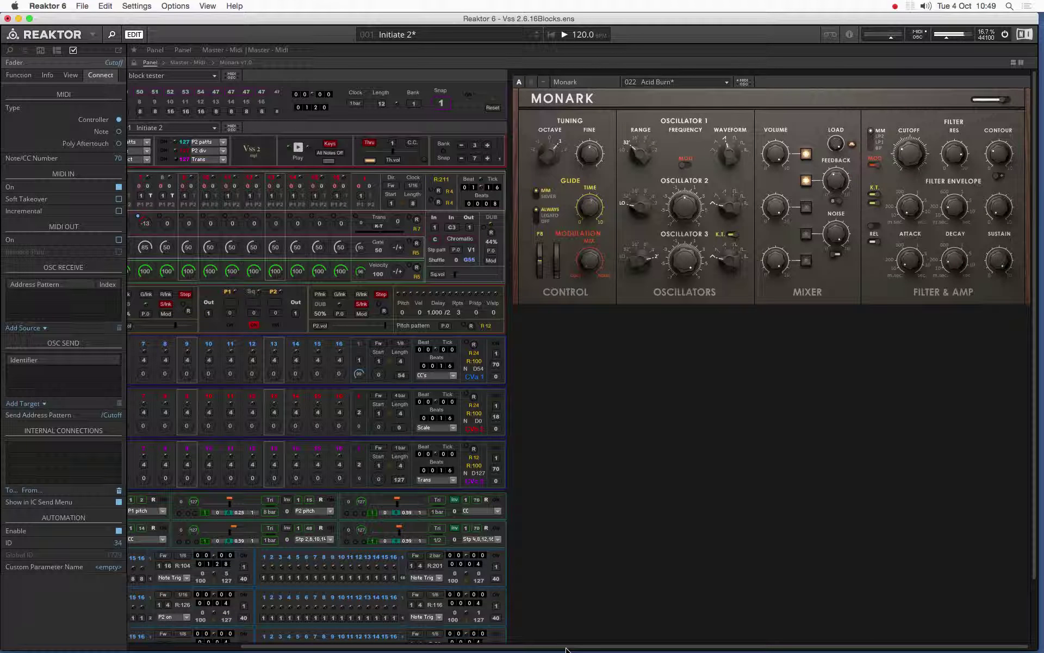
{"action": "left_click_drag", "start_coordinate": [565, 647], "coordinate": [337, 647]}
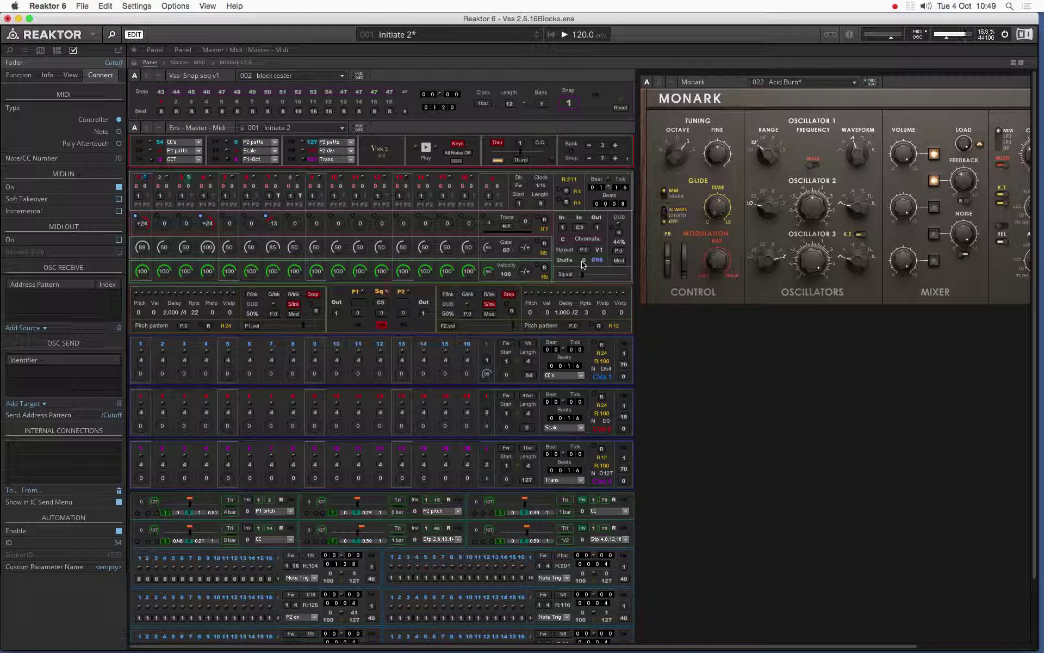
- Set Shuffle to 52, switch on the third LFO and change its clock division
{"action": "left_click_drag", "start_coordinate": [583, 265], "coordinate": [583, 224]}
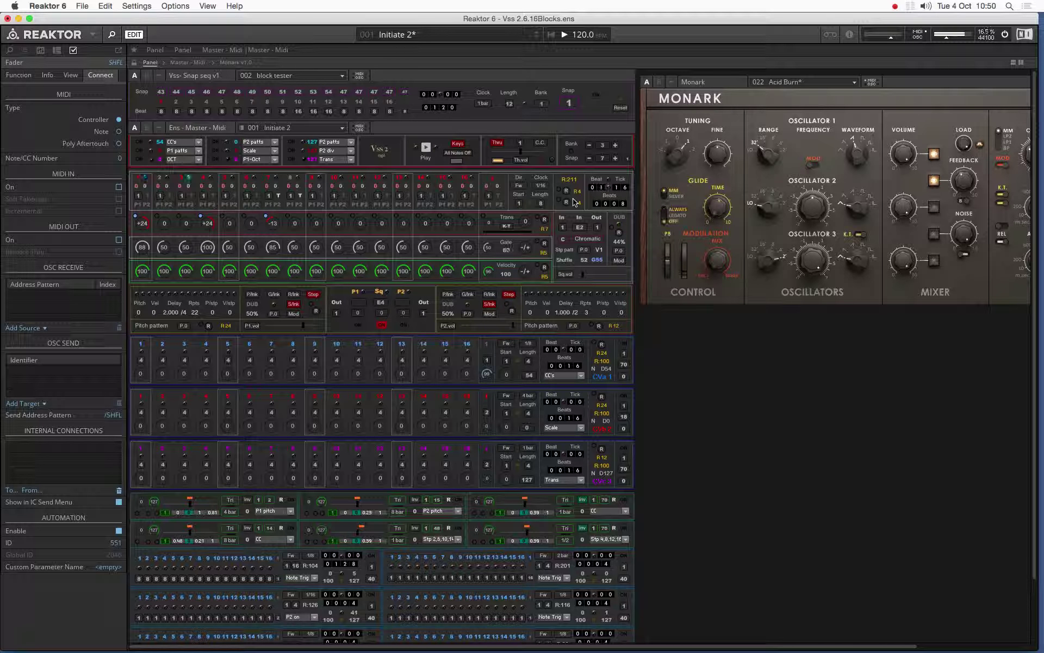
{"action": "left_click", "coordinate": [623, 499]}
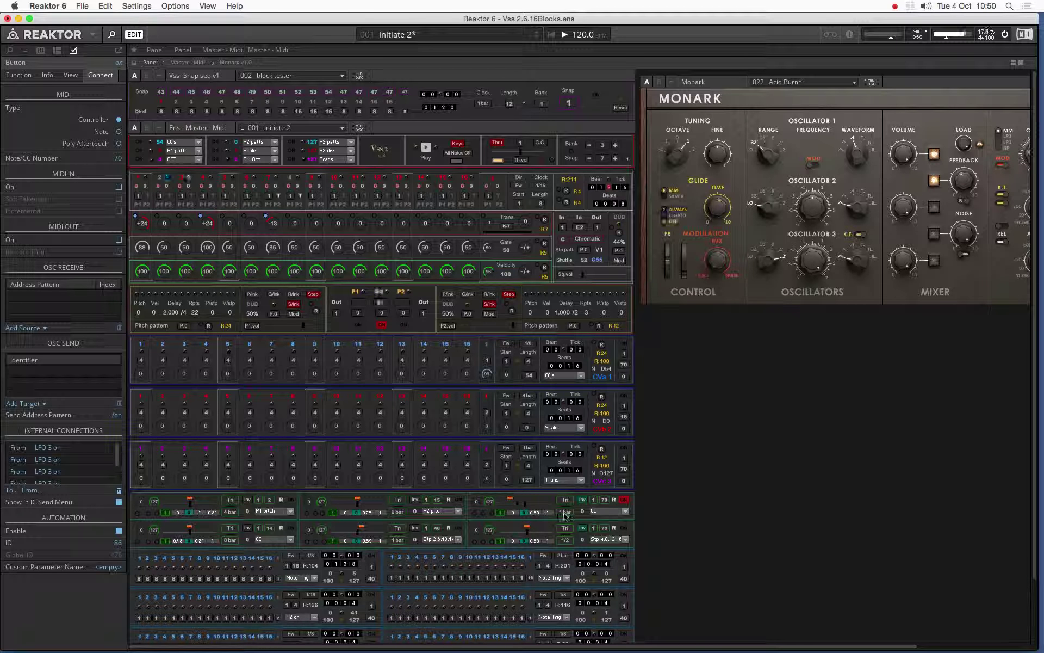
{"action": "mouse_move", "coordinate": [566, 515]}
{"action": "left_mouse_down"}
{"action": "mouse_move", "coordinate": [559, 478]}
{"action": "mouse_move", "coordinate": [568, 520]}
{"action": "left_mouse_up"}
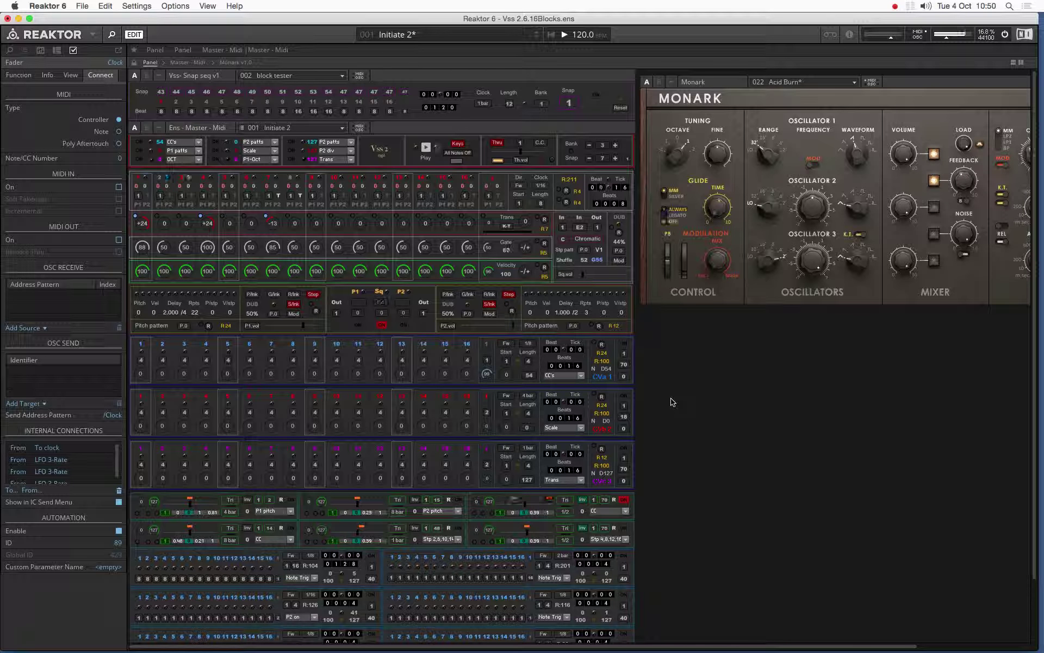
- Stop the transport with the space bar so the sequence halts
{"action": "key", "text": "space"}
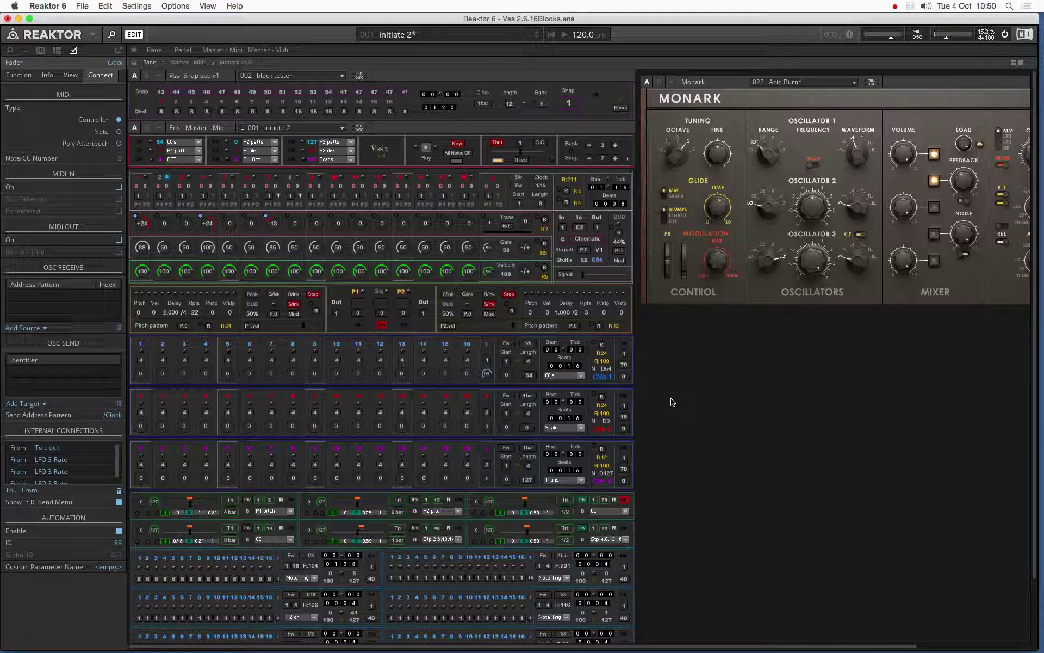